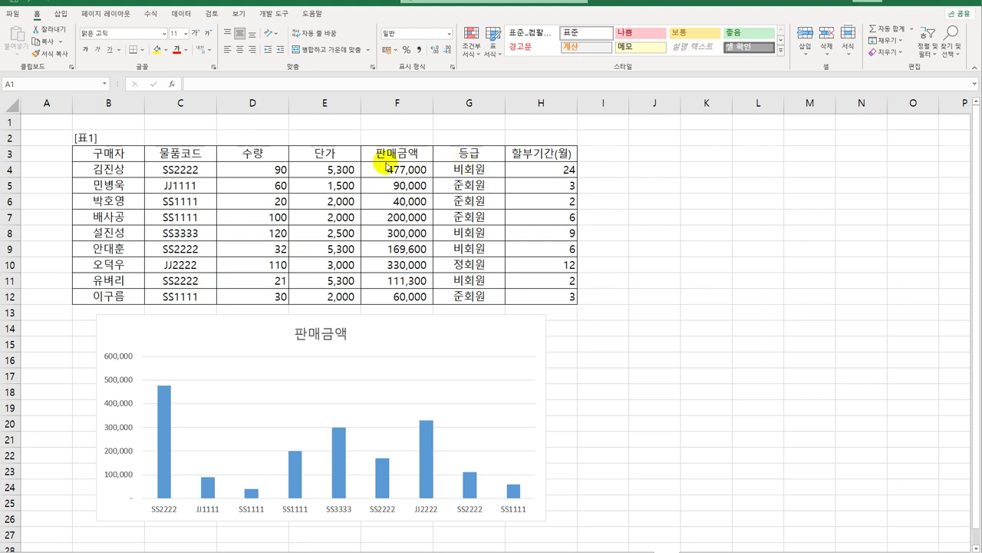
# Step: Set the cell protection of the 판매금액 values in F4:F12 to both locked (잠금) and hidden (숨김)
pyautogui.click(396, 168)
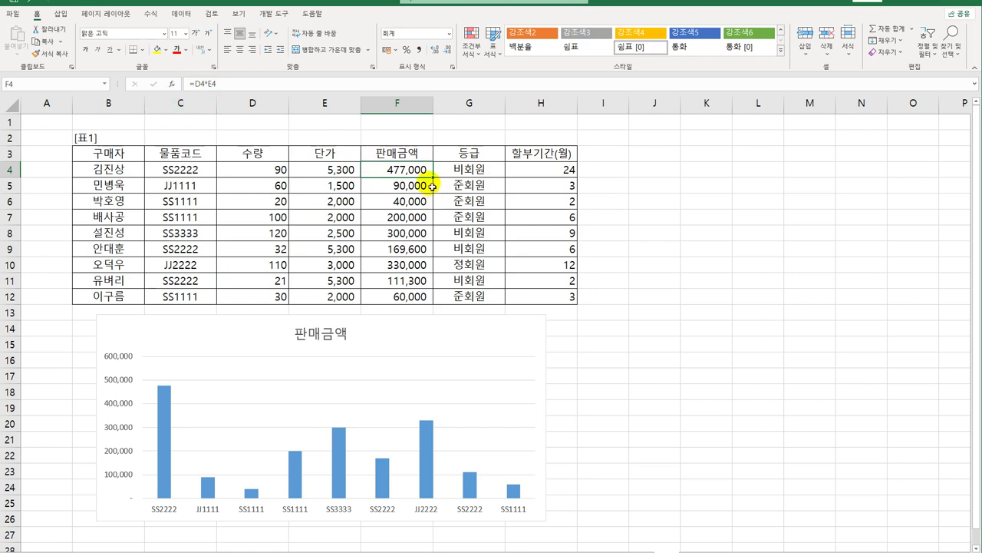
pyautogui.moveTo(413, 171)
pyautogui.mouseDown()
pyautogui.moveTo(392, 278)
pyautogui.moveTo(404, 294)
pyautogui.mouseUp()
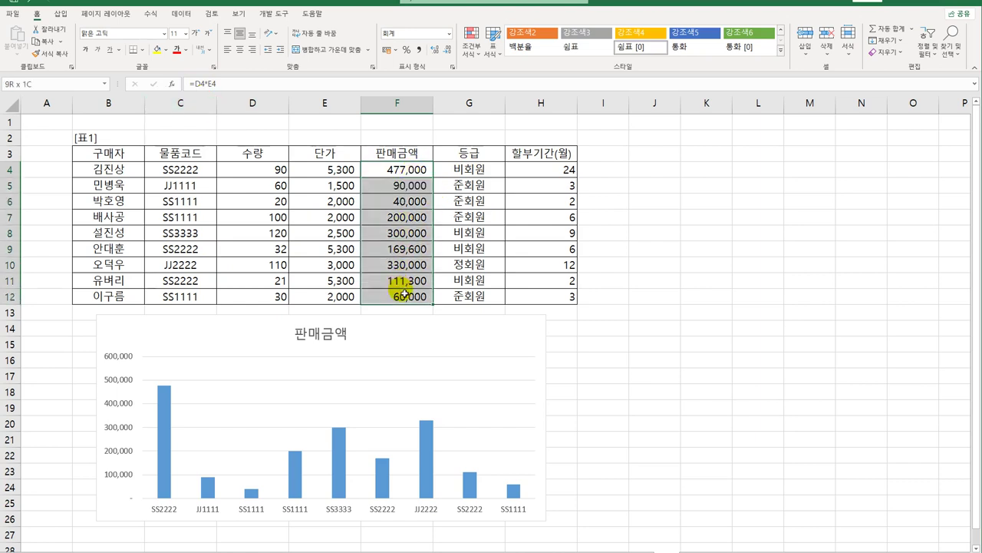
pyautogui.rightClick(410, 170)
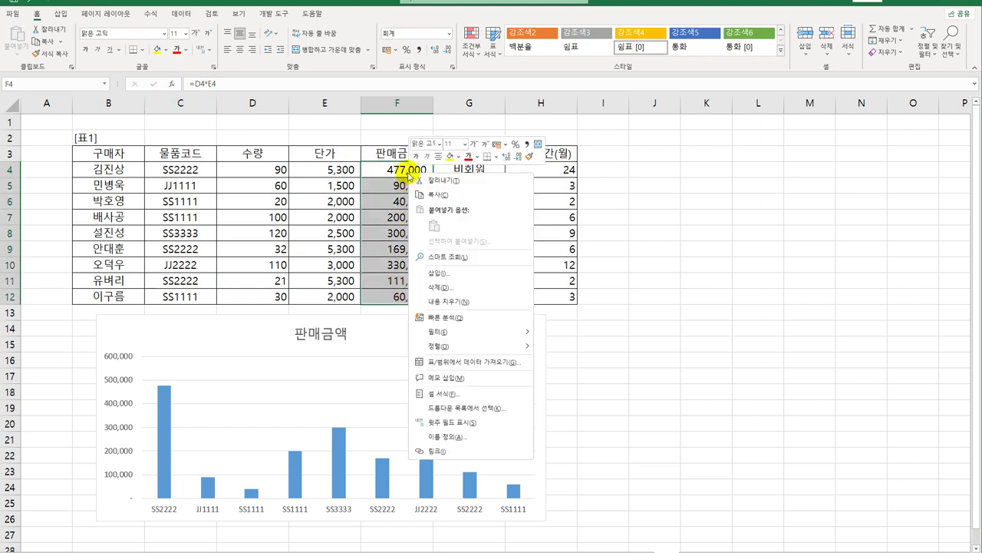
pyautogui.click(452, 393)
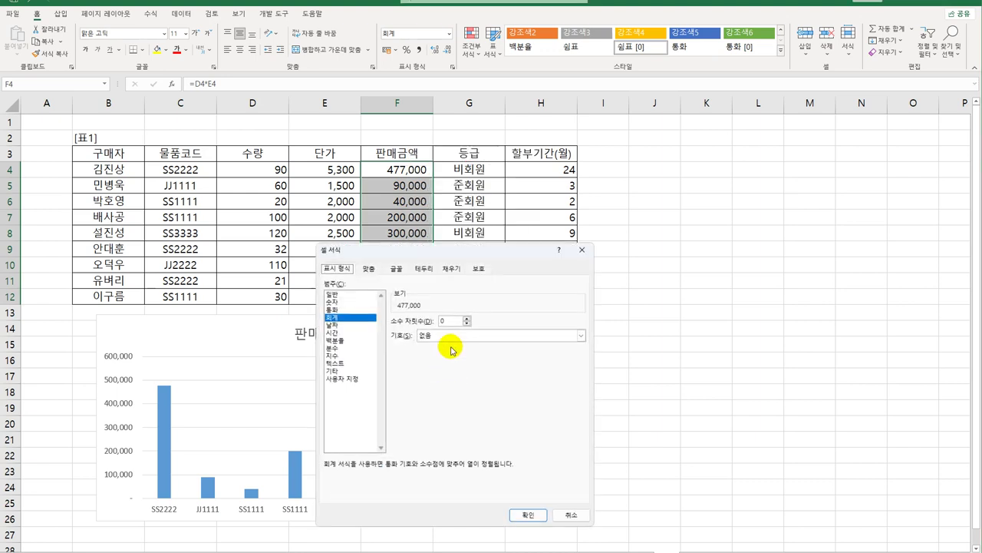
pyautogui.moveTo(464, 255); pyautogui.dragTo(620, 130)
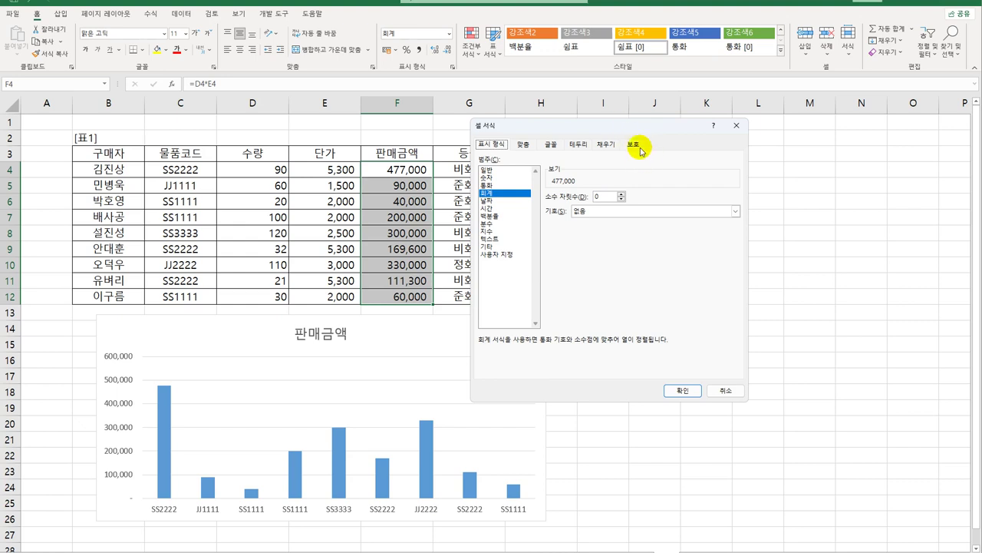
pyautogui.click(634, 144)
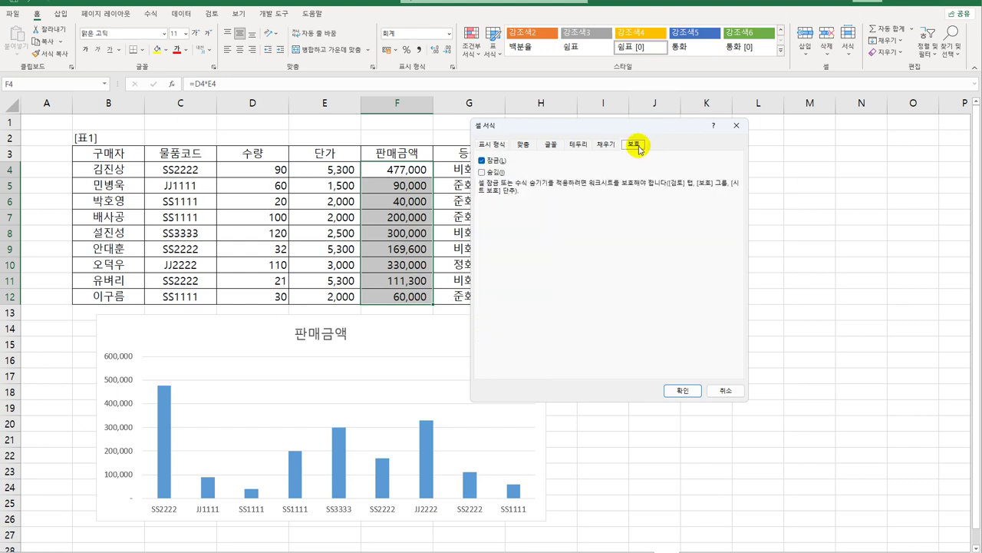
pyautogui.click(483, 174)
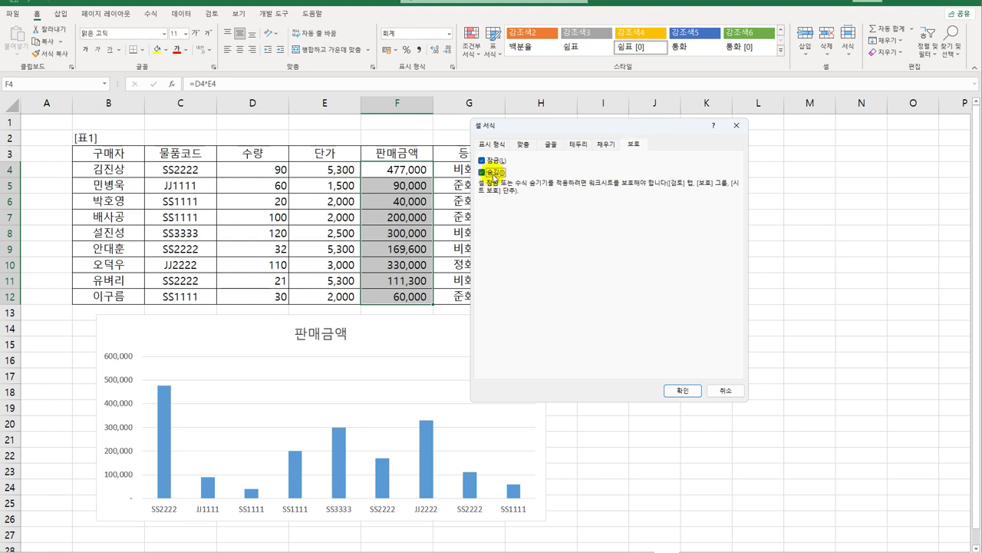
pyautogui.click(682, 390)
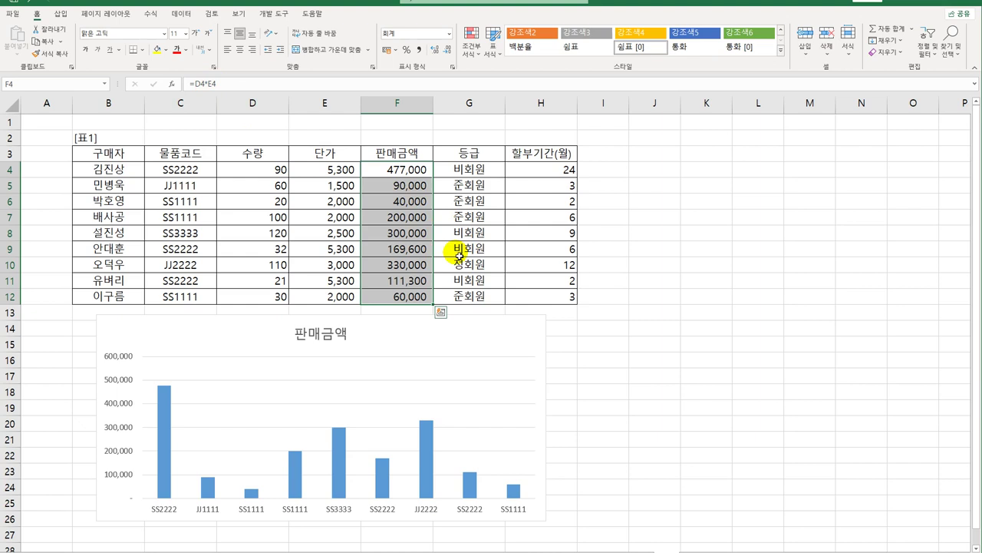
# Step: Show the 판매금액 chart area's properties (속성) to check its locked (잠금) setting
pyautogui.click(212, 14)
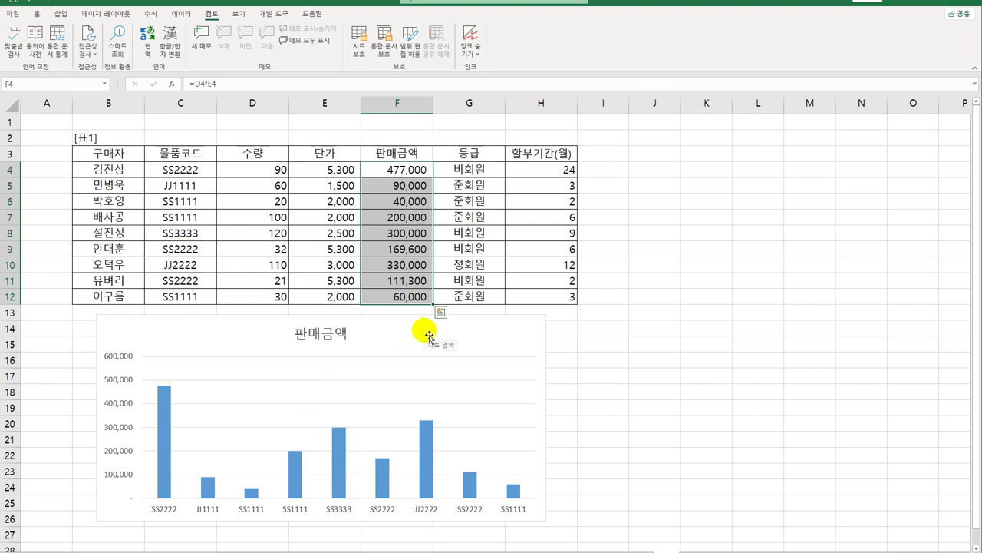
pyautogui.click(429, 336)
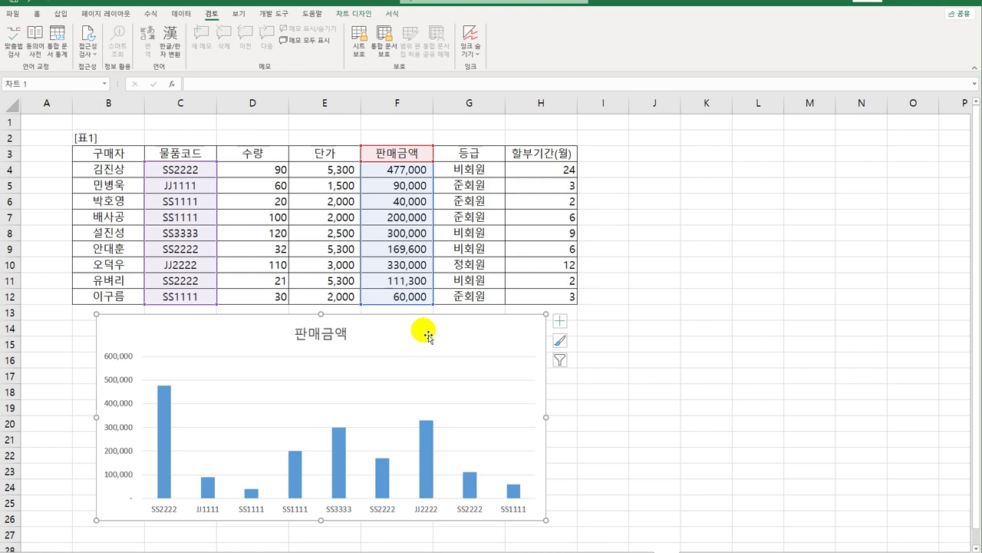
pyautogui.rightClick(429, 335)
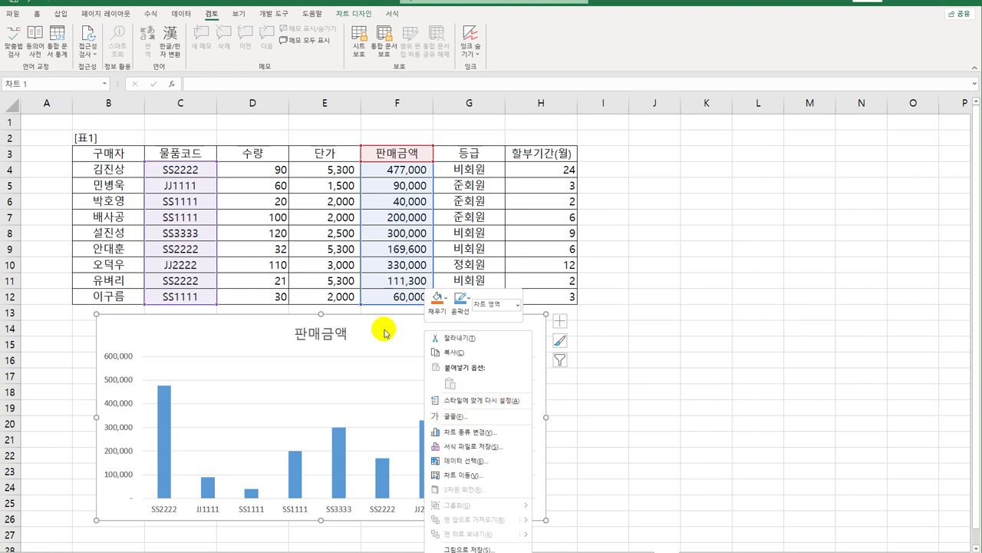
pyautogui.scroll(-2, 690, 311)
pyautogui.scroll(-1, 690, 311)
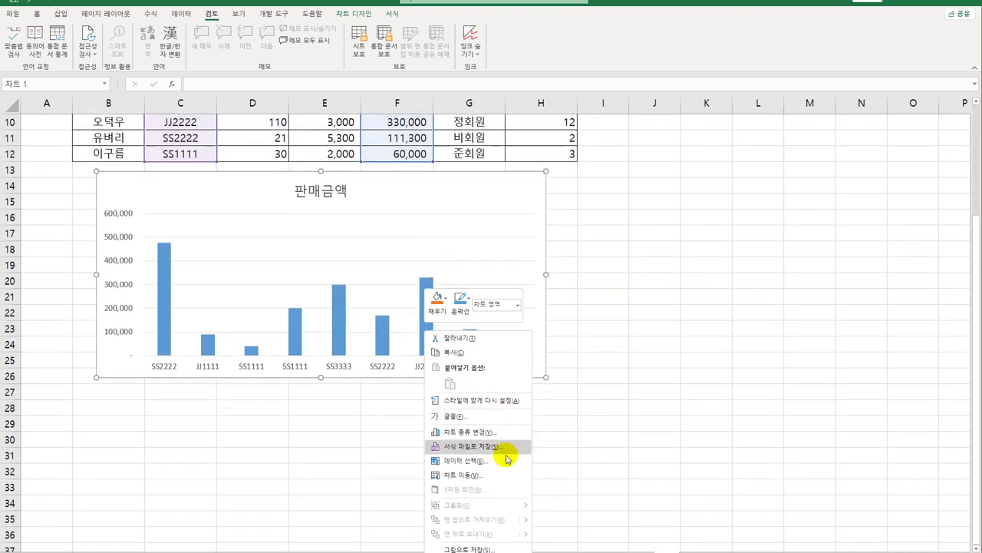
pyautogui.click(432, 190)
pyautogui.rightClick(432, 189)
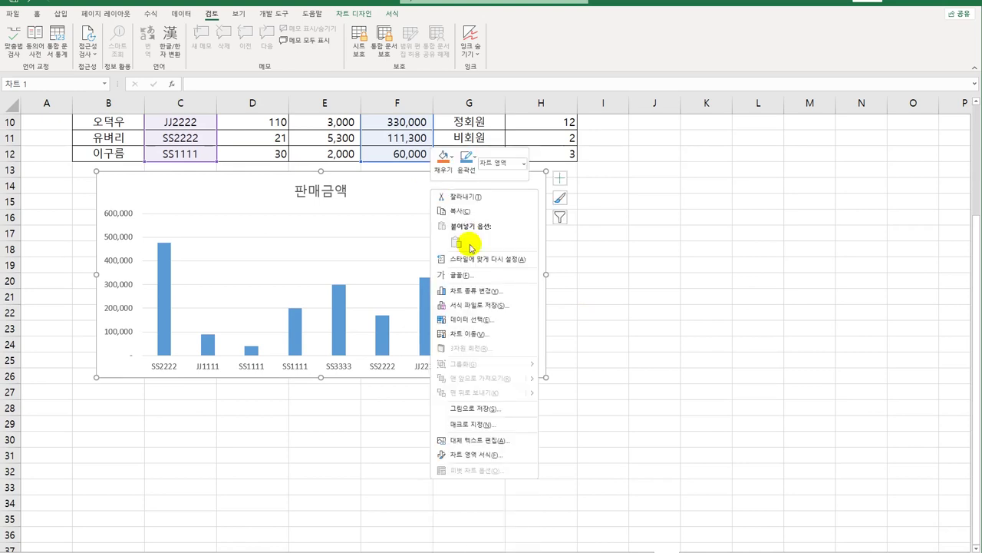
pyautogui.click(481, 453)
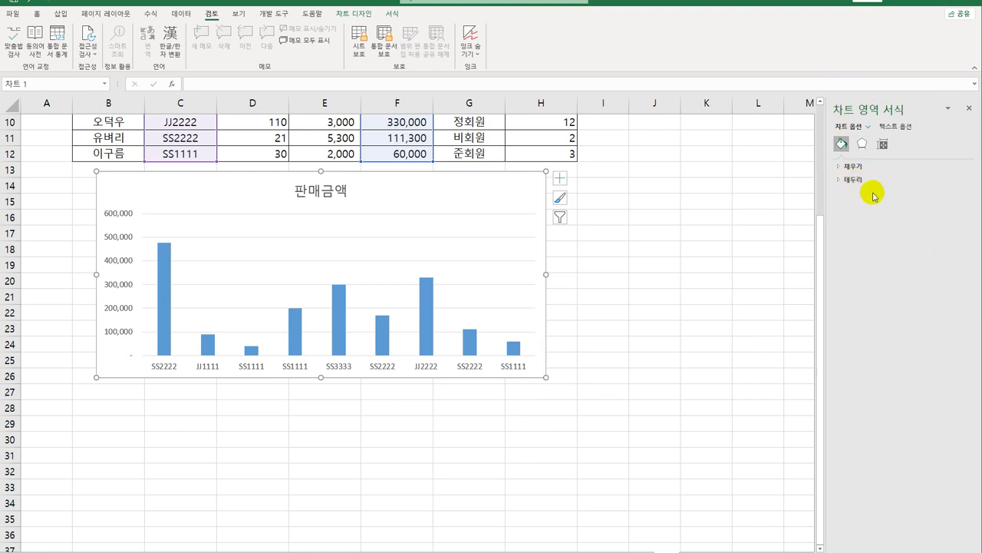
pyautogui.click(883, 146)
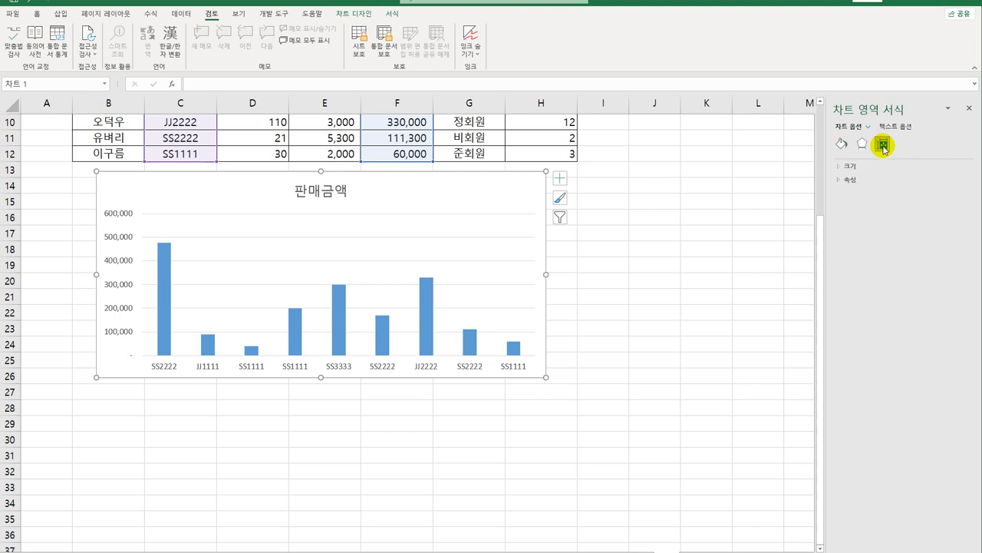
pyautogui.click(852, 181)
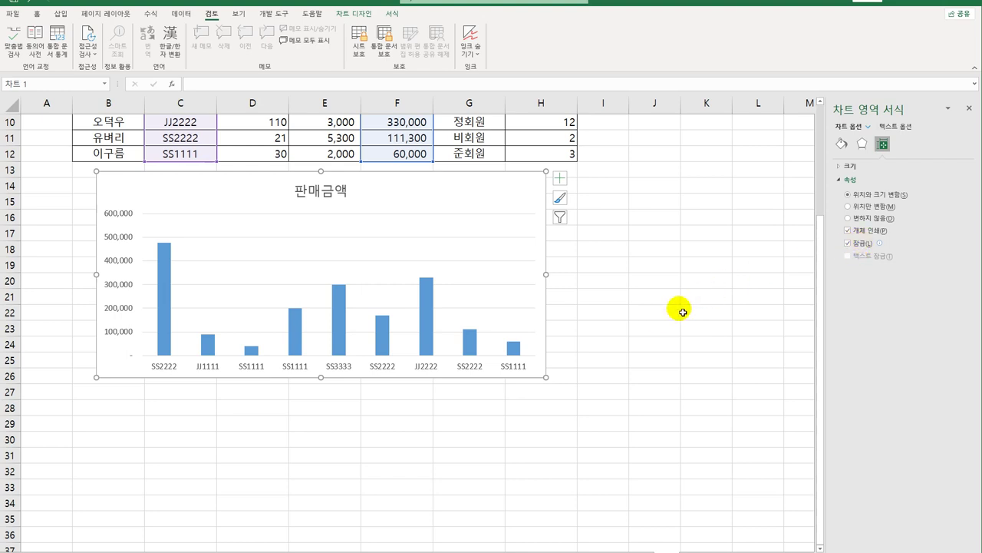
# Step: Protect the sheet without a password, allowing locked and unlocked cell selection plus sorting (정렬), and select F4 to check its formula
pyautogui.scroll(3, 679, 307)
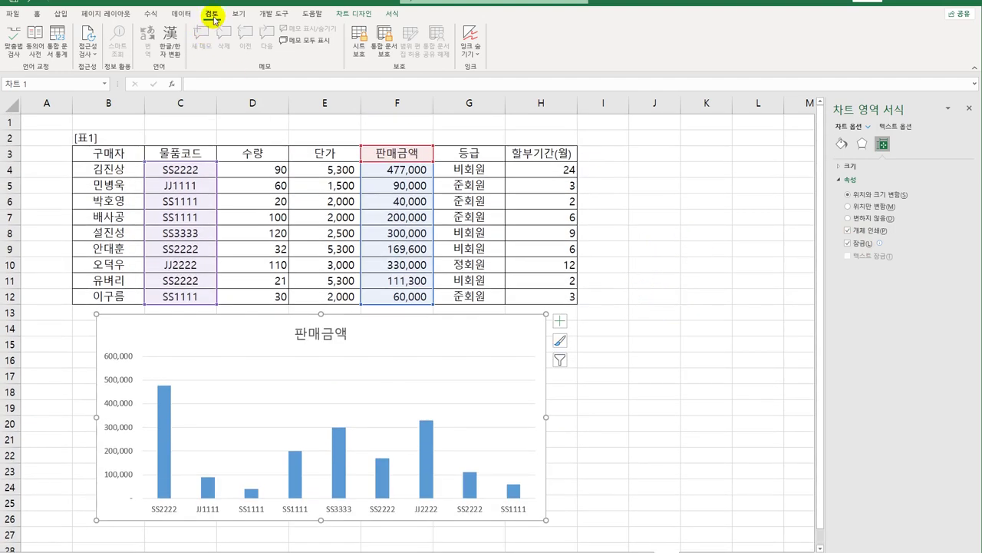
pyautogui.click(362, 47)
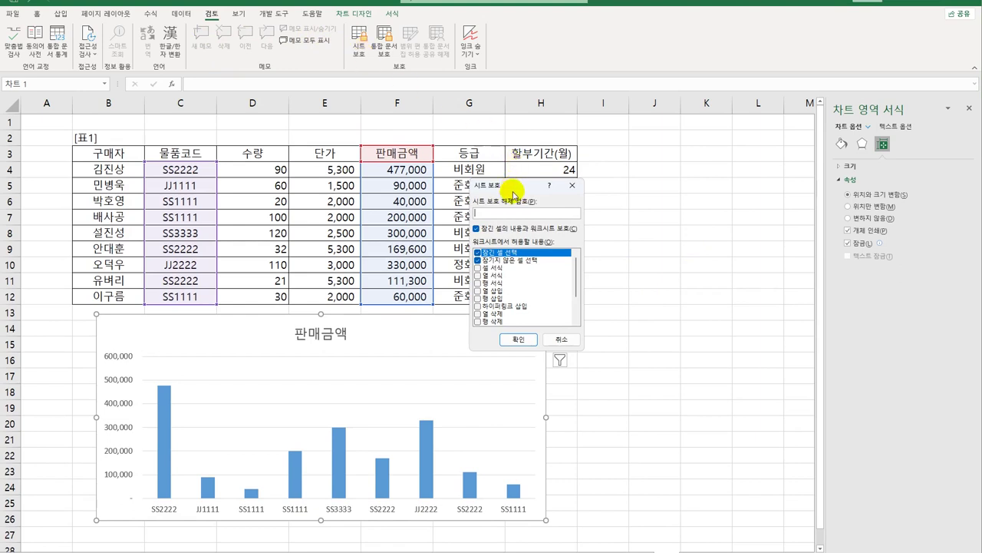
pyautogui.moveTo(514, 194); pyautogui.dragTo(646, 174)
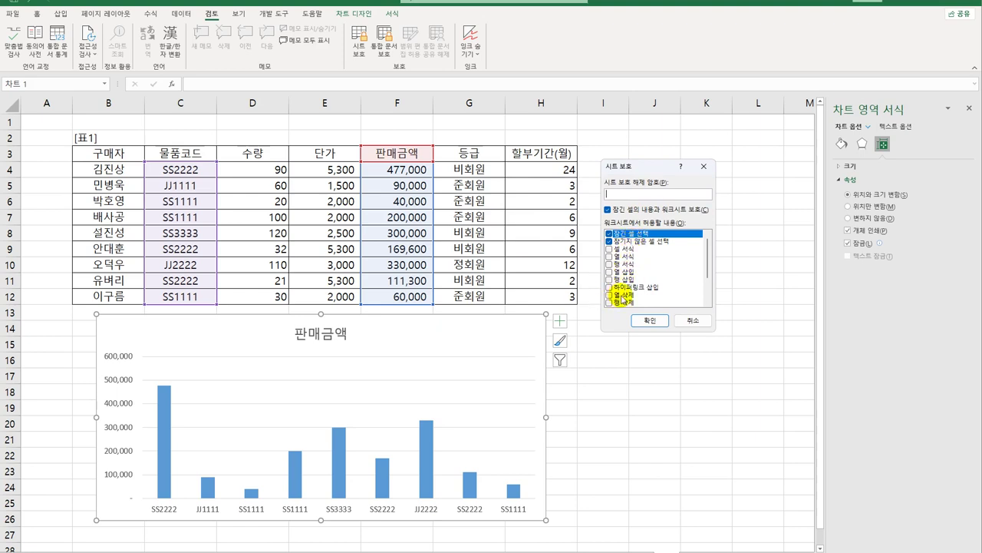
pyautogui.scroll(-2, 658, 270)
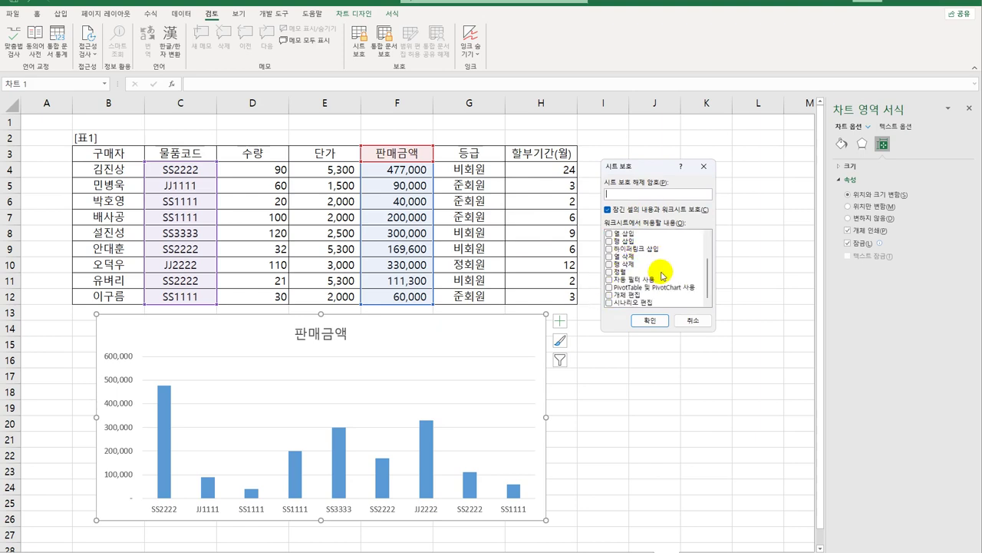
pyautogui.click(609, 272)
pyautogui.click(608, 273)
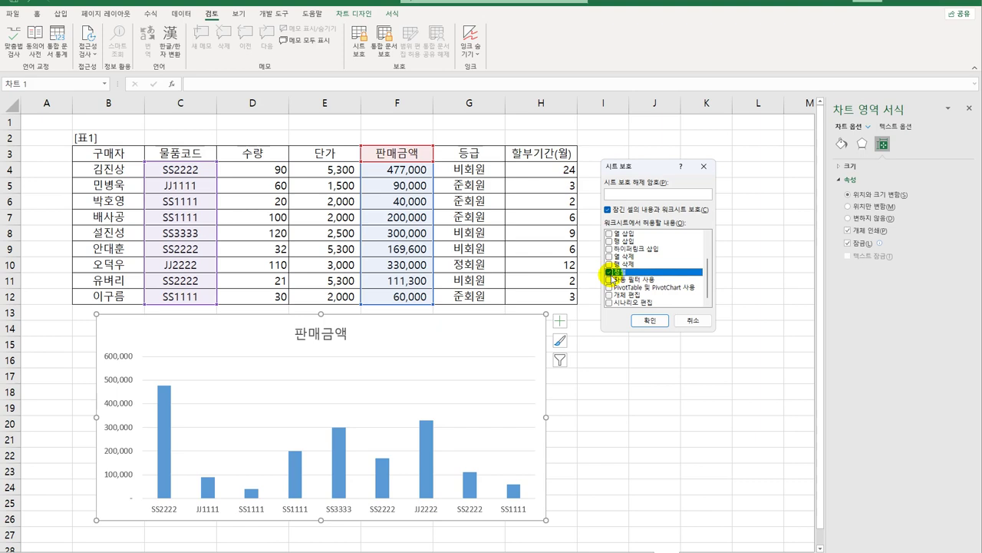
pyautogui.click(623, 195)
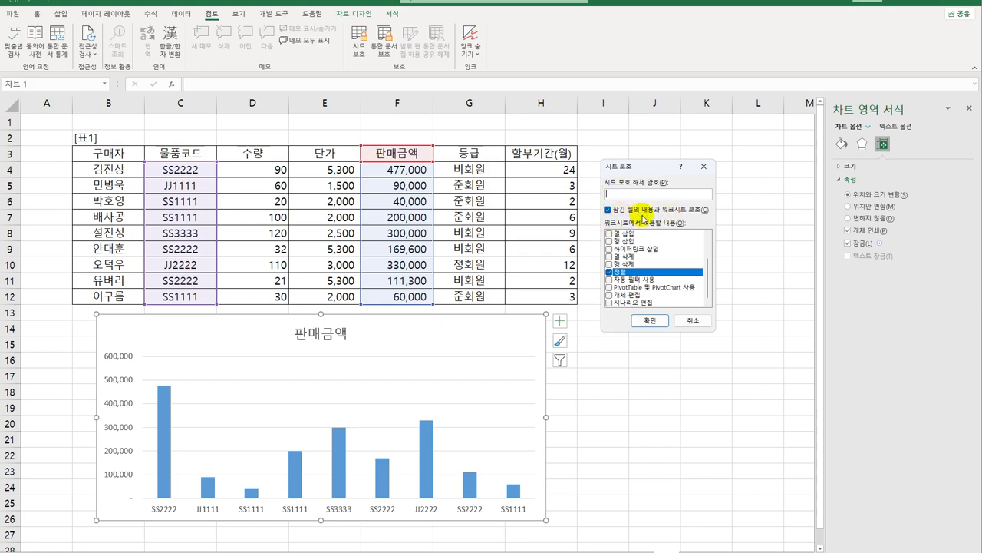
pyautogui.click(658, 323)
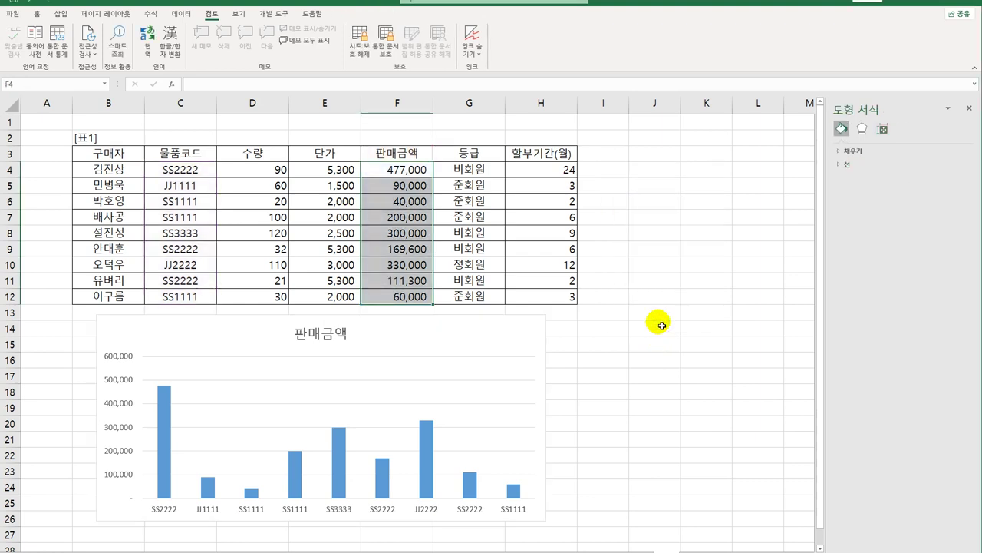
pyautogui.click(662, 325)
pyautogui.click(394, 169)
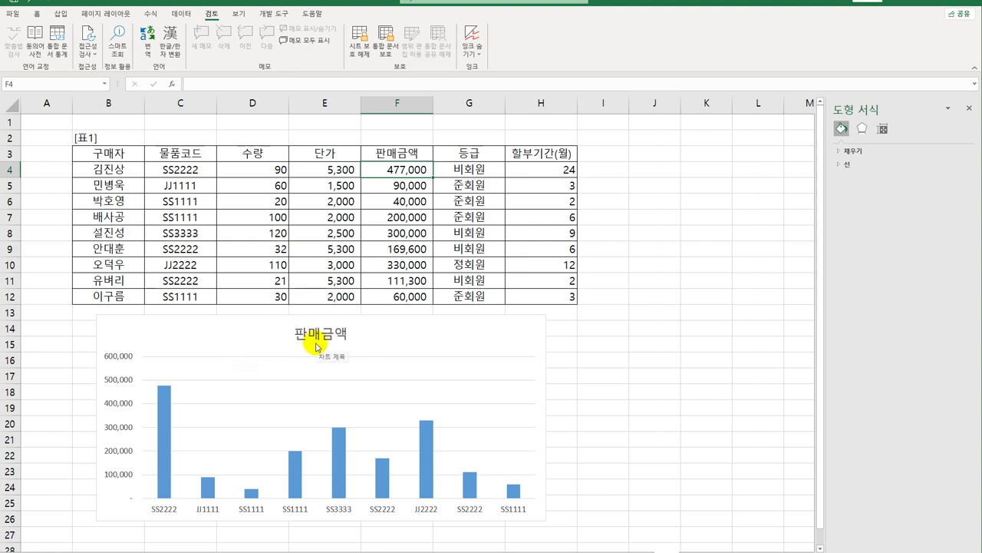
# Step: In page break preview at 100% zoom, start the print area at B2 and move the vertical page break out past column H
pyautogui.click(236, 16)
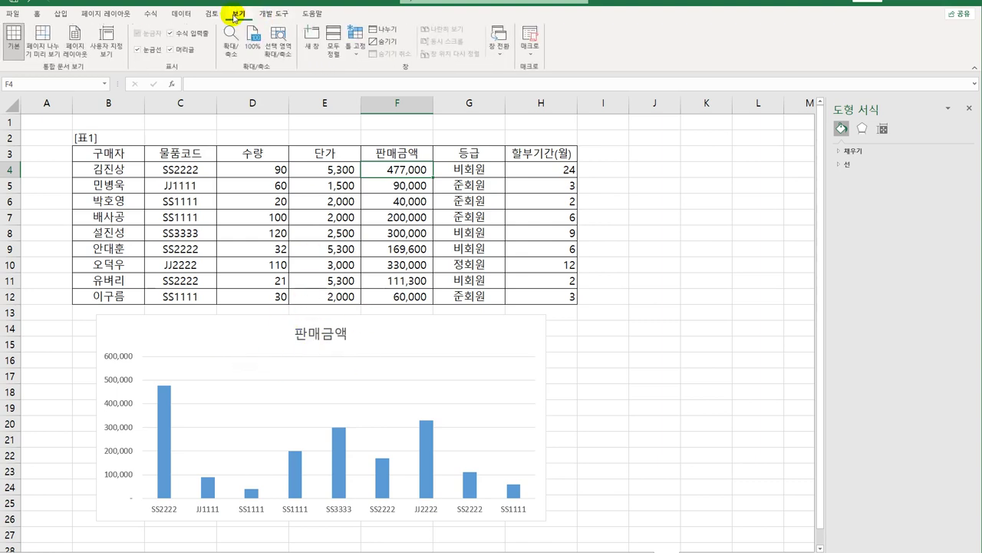
pyautogui.click(44, 52)
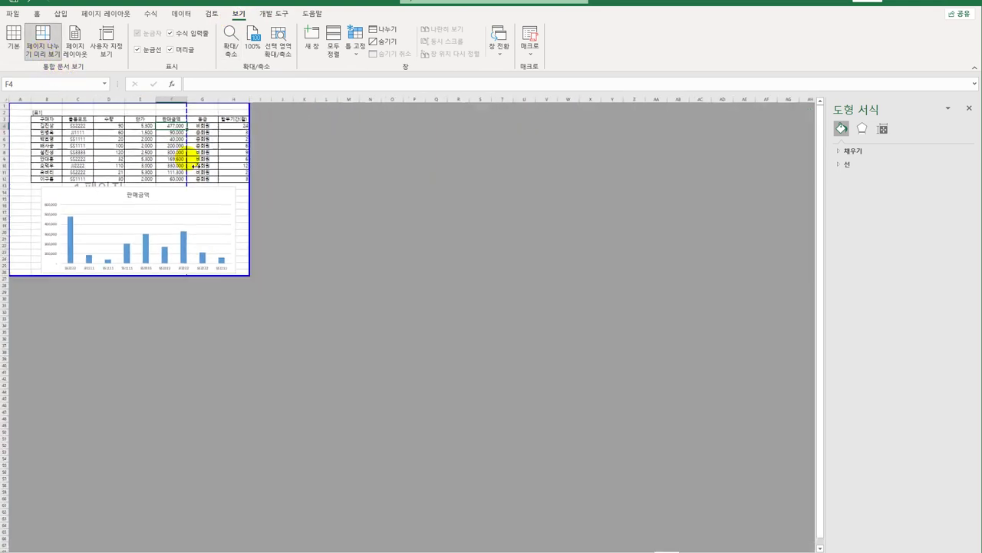
pyautogui.click(252, 38)
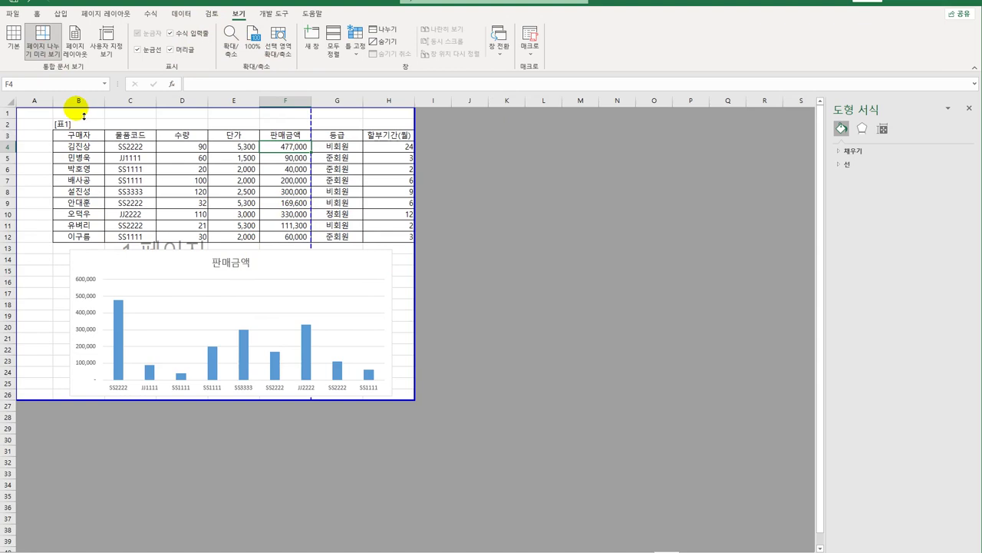
pyautogui.moveTo(16, 108); pyautogui.dragTo(59, 122)
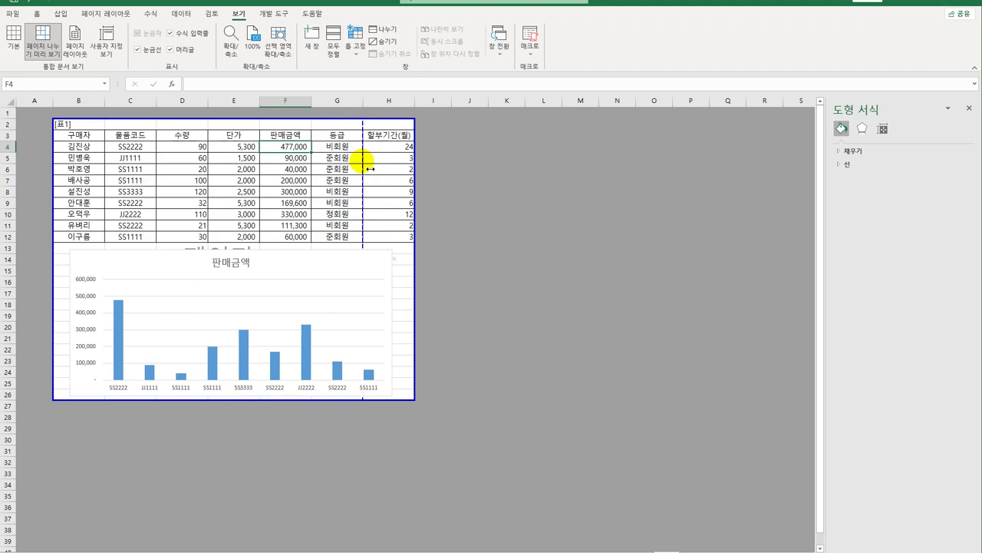
pyautogui.moveTo(370, 169); pyautogui.dragTo(422, 237)
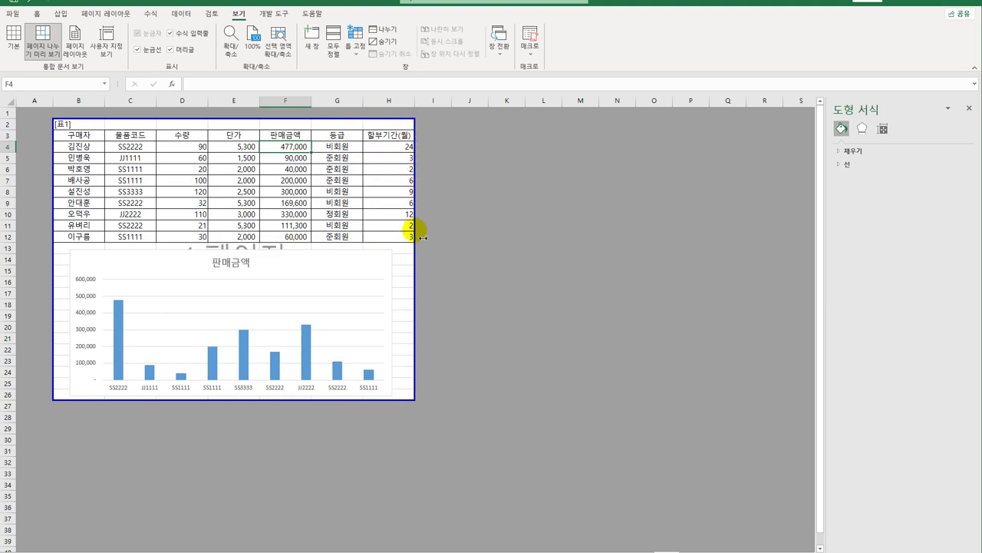